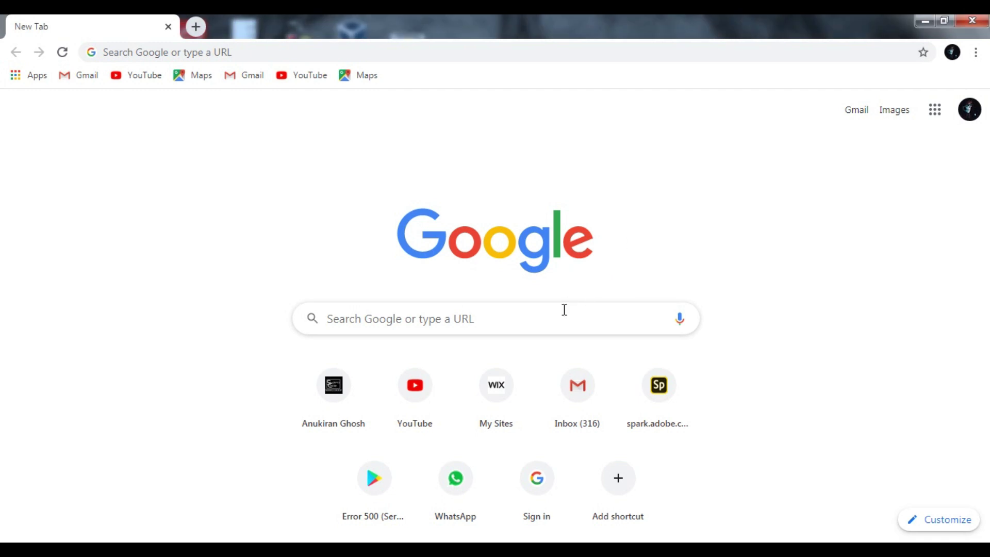
# Search Google for 'wondershare pdfelement' and browse the results for the official PDFelement site.
pyautogui.click(564, 309)
pyautogui.write('wondde')
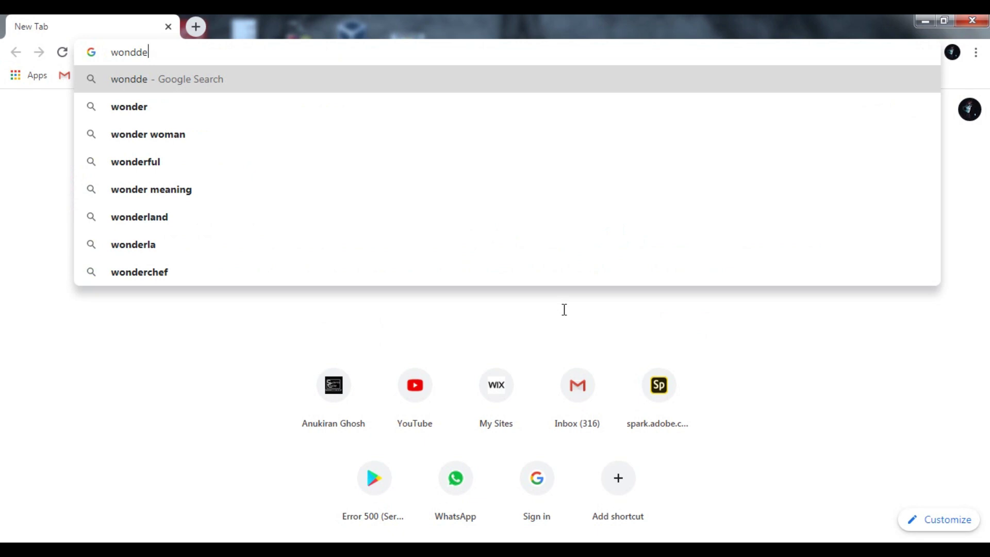
pyautogui.press('BackSpace')
pyautogui.press('BackSpace')
pyautogui.write('ersh')
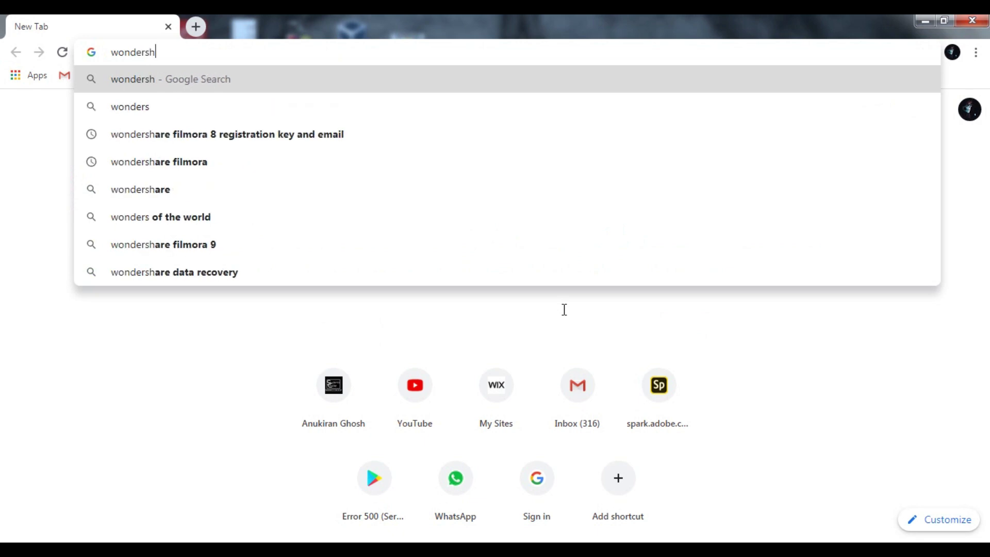
pyautogui.write('are pdfelement')
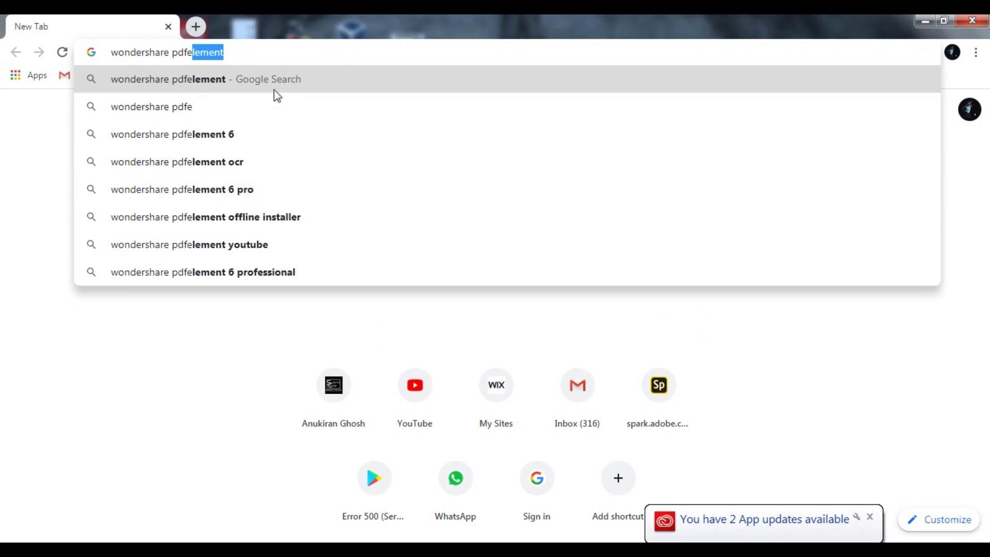
pyautogui.click(283, 80)
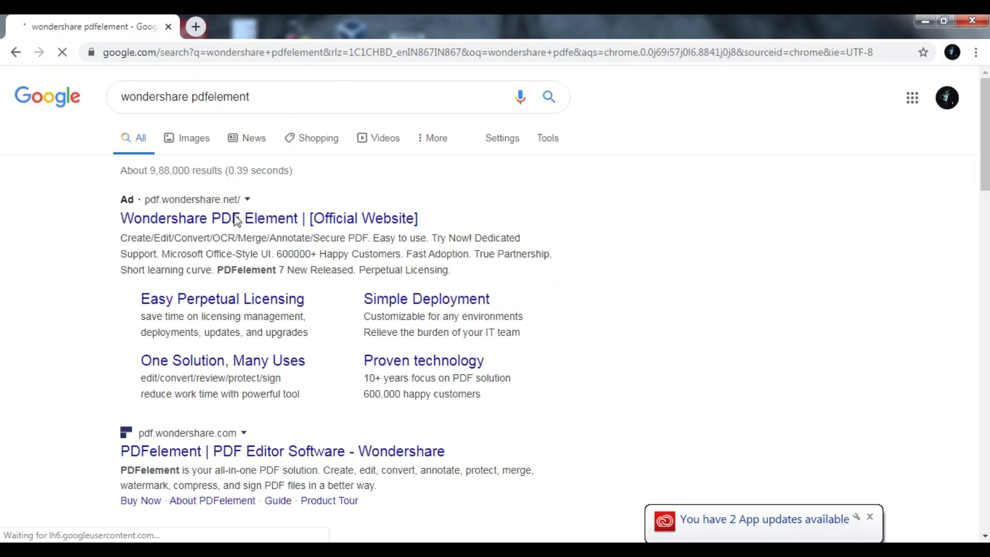
pyautogui.scroll(-3, 236, 221)
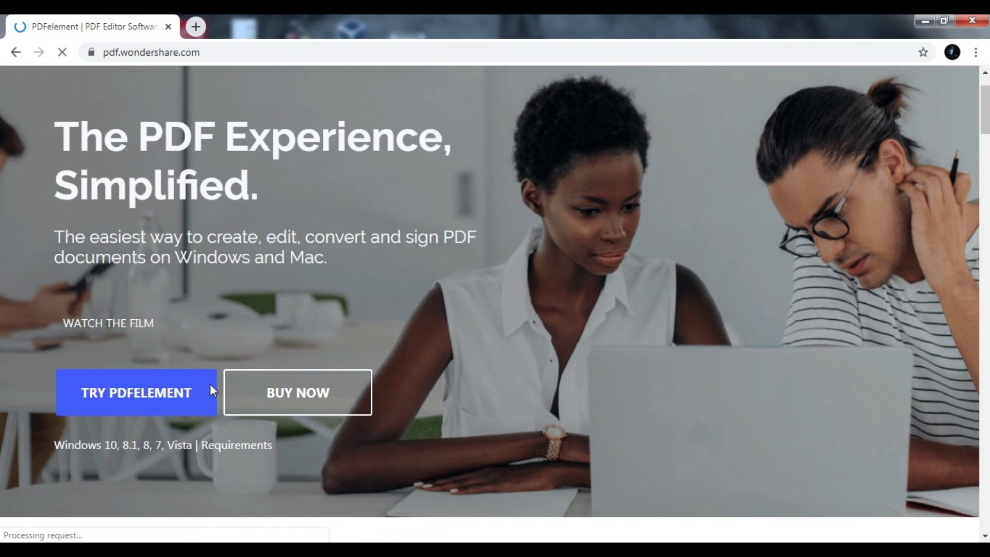
# Download the free PDFelement trial without signing up, block site notifications, and launch the installer .exe.
pyautogui.click(137, 407)
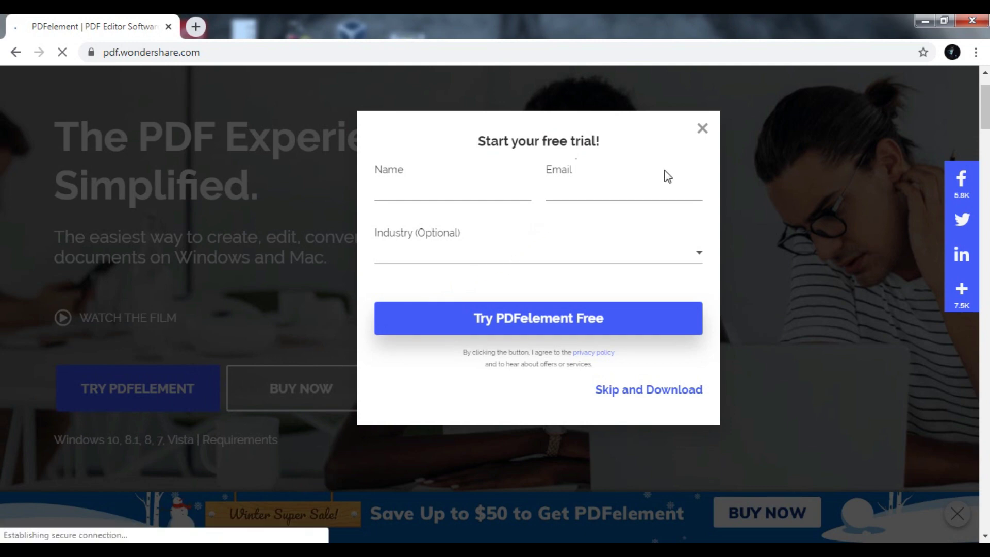
pyautogui.click(657, 391)
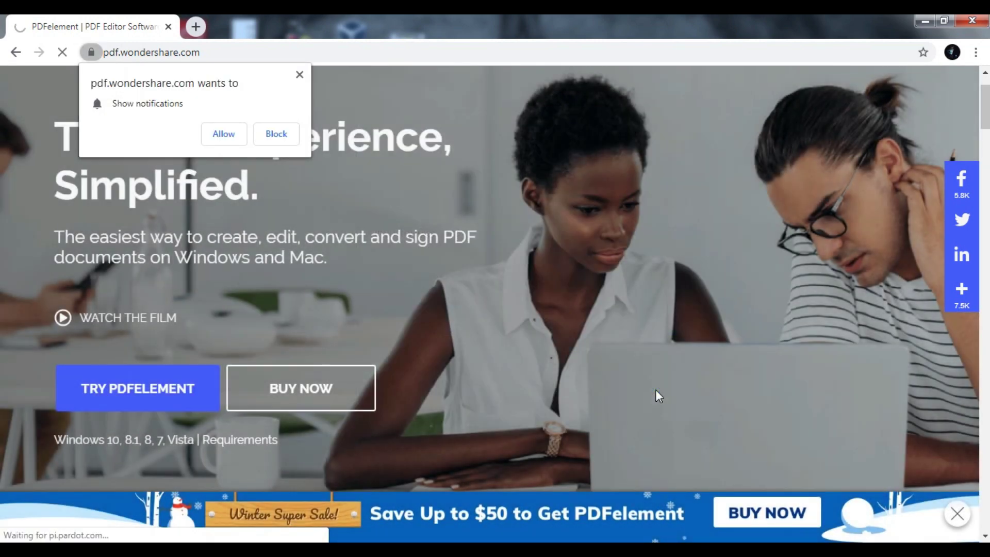
pyautogui.click(274, 136)
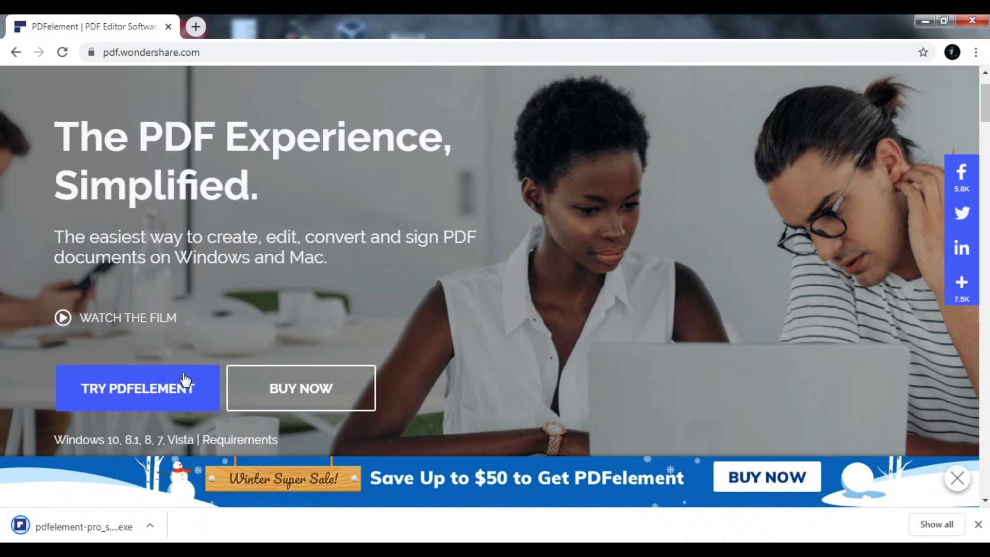
pyautogui.click(151, 526)
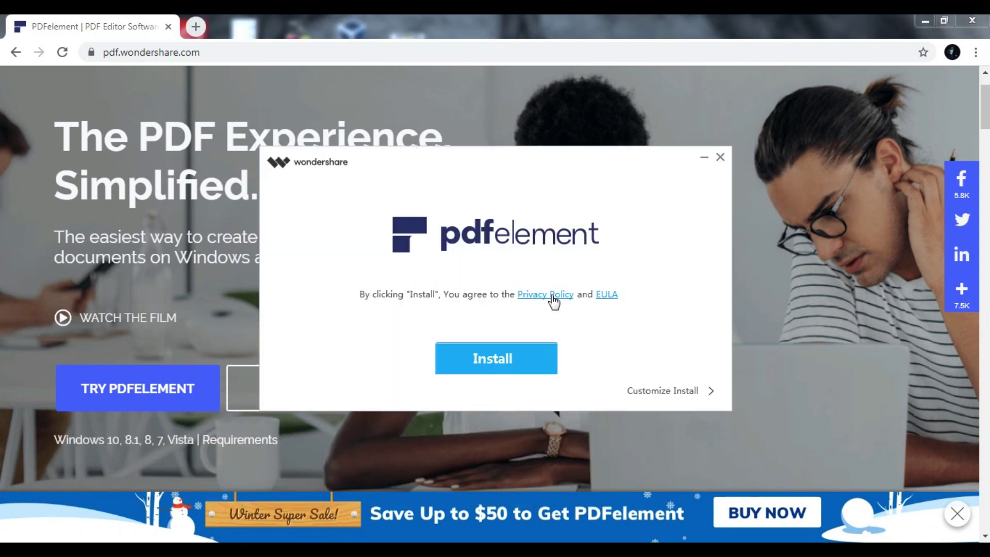
# Start the PDFelement installation from the setup window.
pyautogui.click(504, 359)
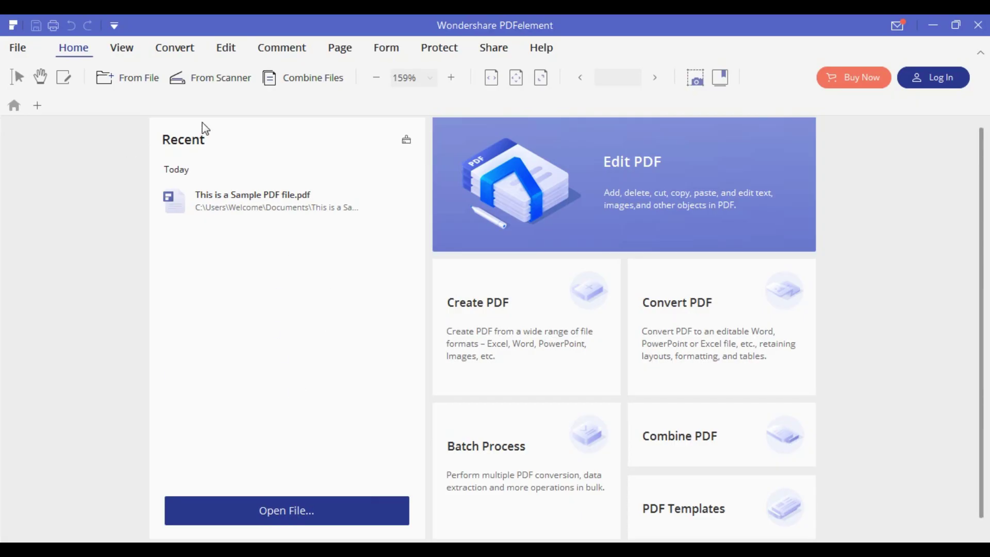
# Open 'This is a Sample PDF file.pdf' from the Recent list on the Home screen.
pyautogui.click(70, 200)
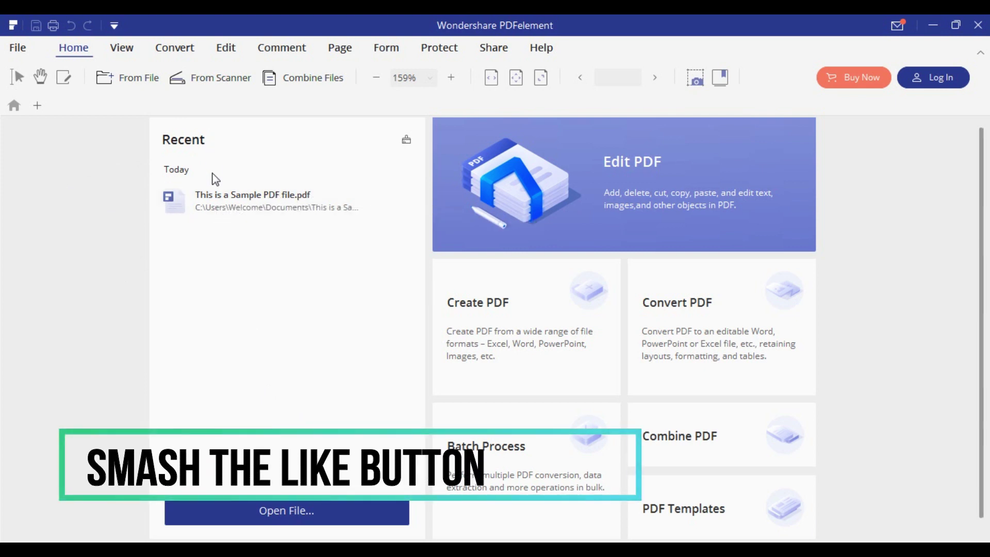
pyautogui.click(226, 209)
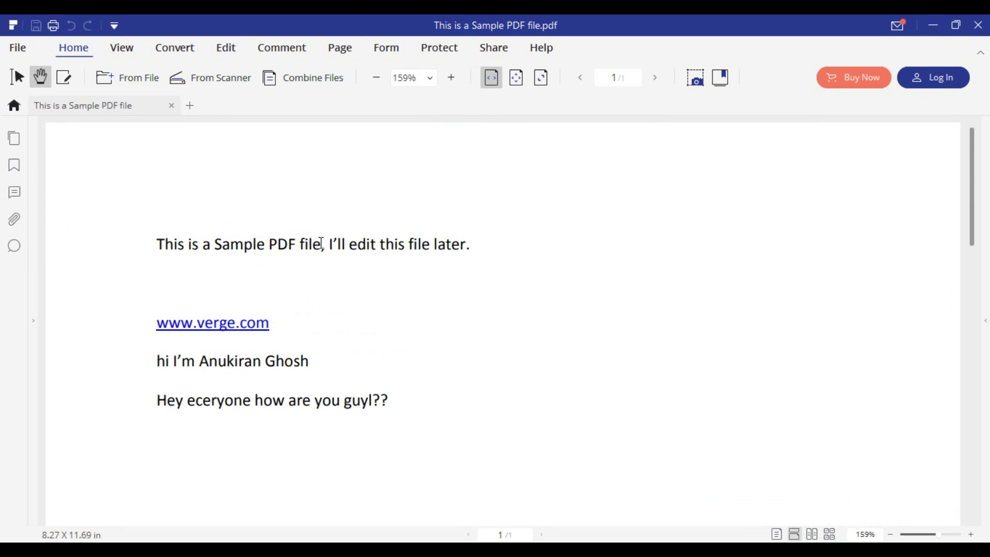
pyautogui.doubleClick(320, 243)
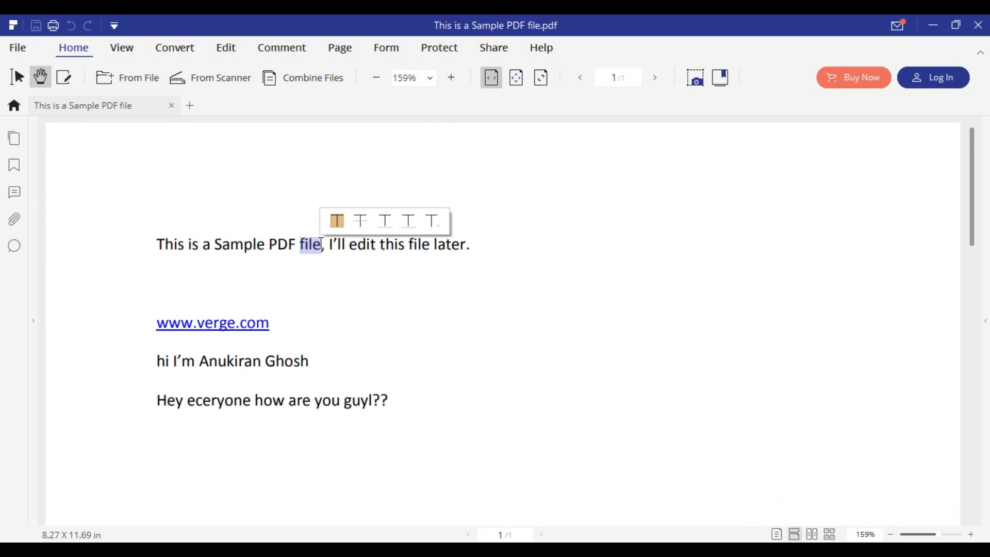
pyautogui.click(338, 221)
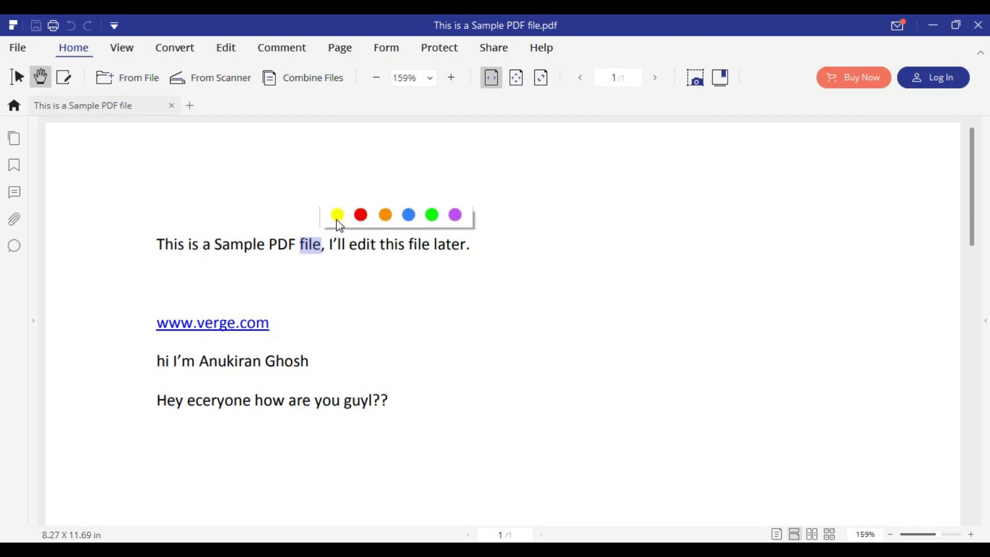
pyautogui.click(367, 218)
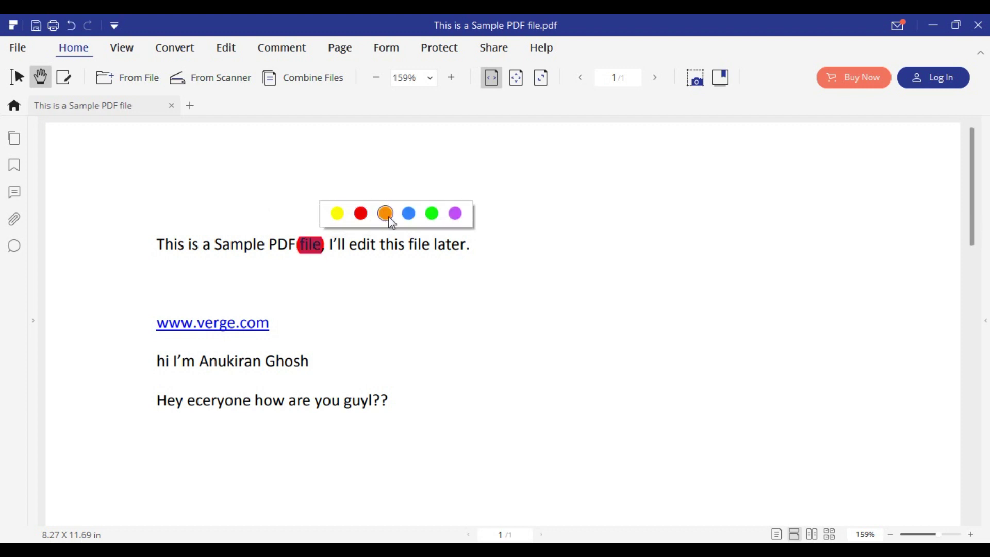
pyautogui.click(390, 221)
pyautogui.click(339, 218)
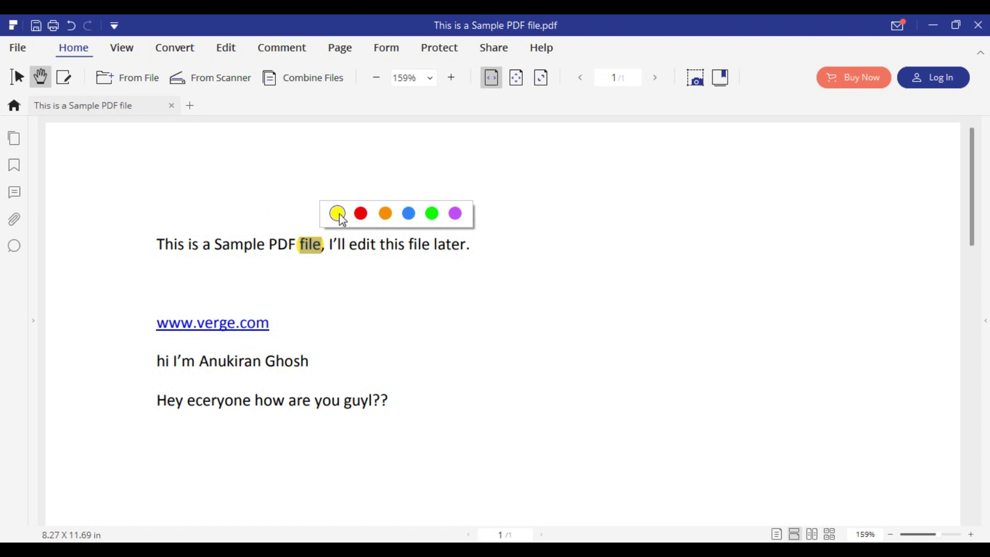
pyautogui.rightClick(314, 251)
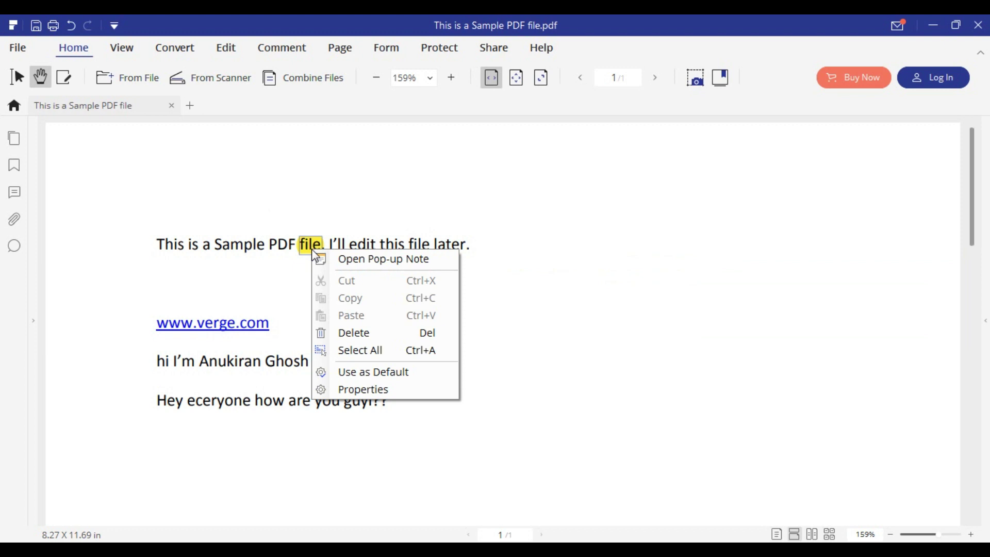
pyautogui.click(344, 334)
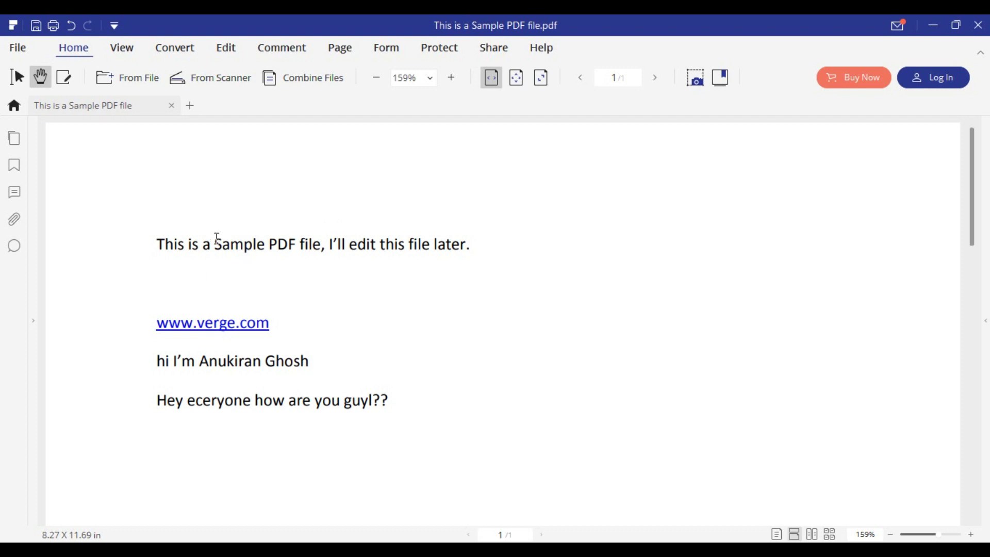
# In Edit mode, replace the first line's ending "'ll edit this file later." with "'m editing this file now.".
pyautogui.click(66, 83)
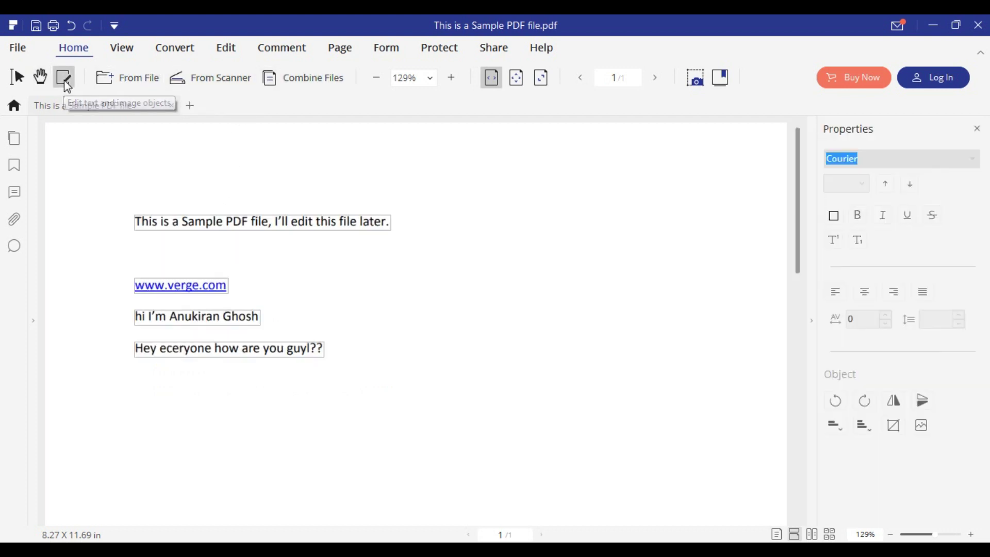
pyautogui.click(233, 222)
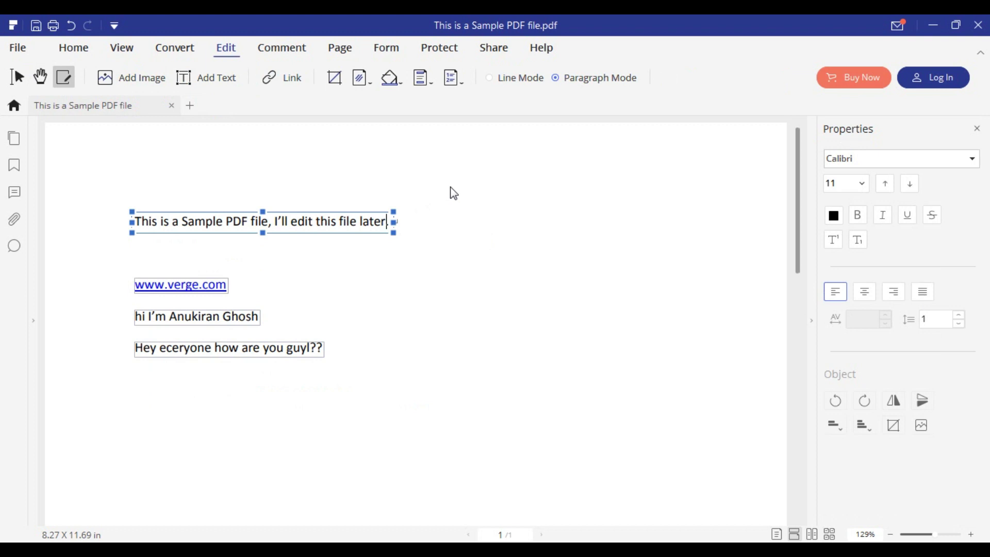
pyautogui.press('BackSpace')
pyautogui.press('BackSpace')
pyautogui.press('BackSpace')
pyautogui.press('BackSpace')
pyautogui.press('BackSpace')
pyautogui.press('BackSpace')
pyautogui.press('BackSpace')
pyautogui.press('BackSpace')
pyautogui.press('BackSpace')
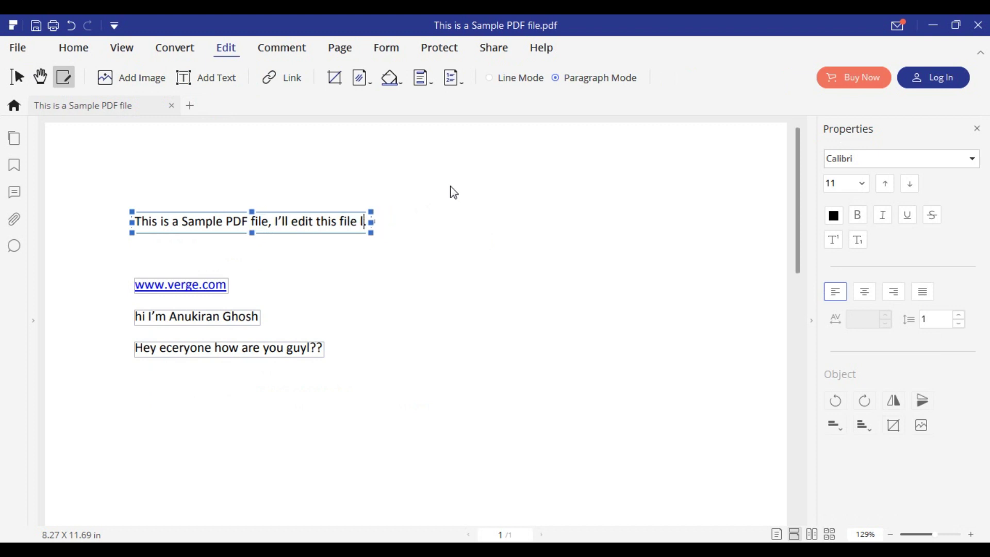
pyautogui.press('BackSpace')
pyautogui.press('BackSpace')
pyautogui.press('BackSpace')
pyautogui.press('BackSpace')
pyautogui.press('BackSpace')
pyautogui.press('BackSpace')
pyautogui.press('BackSpace')
pyautogui.press('BackSpace')
pyautogui.press('BackSpace')
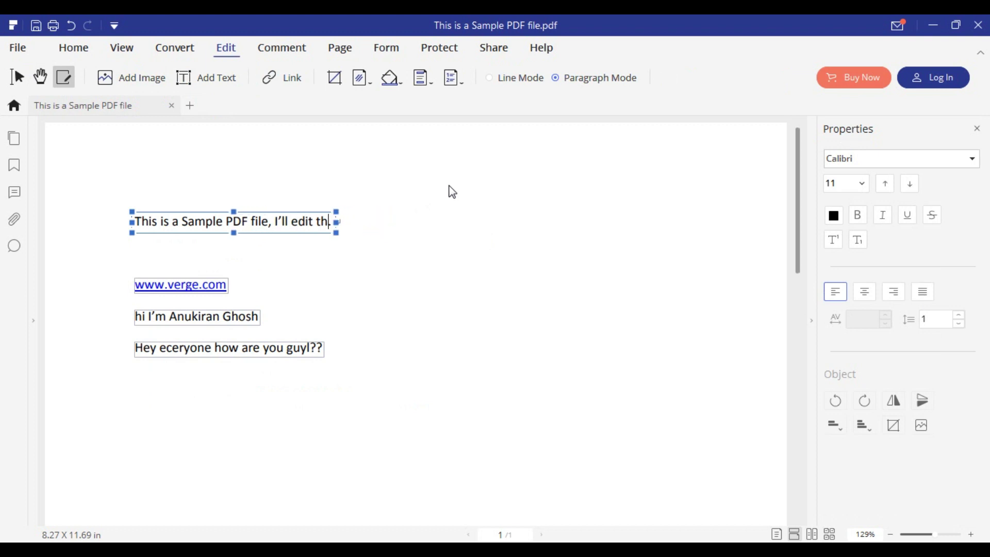
pyautogui.press('BackSpace')
pyautogui.press('BackSpace')
pyautogui.press('BackSpace')
pyautogui.press('BackSpace')
pyautogui.press('BackSpace')
pyautogui.press('BackSpace')
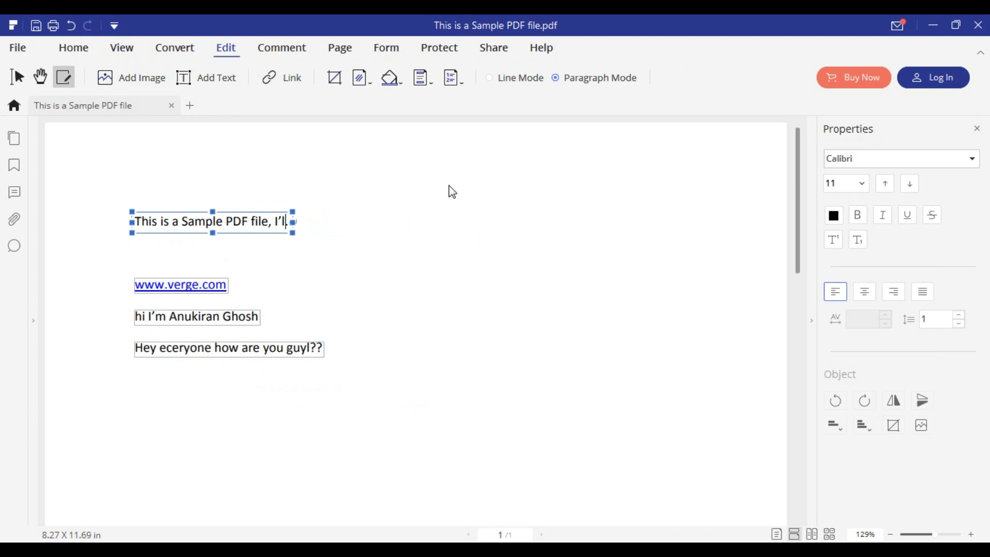
pyautogui.write("'m editing ")
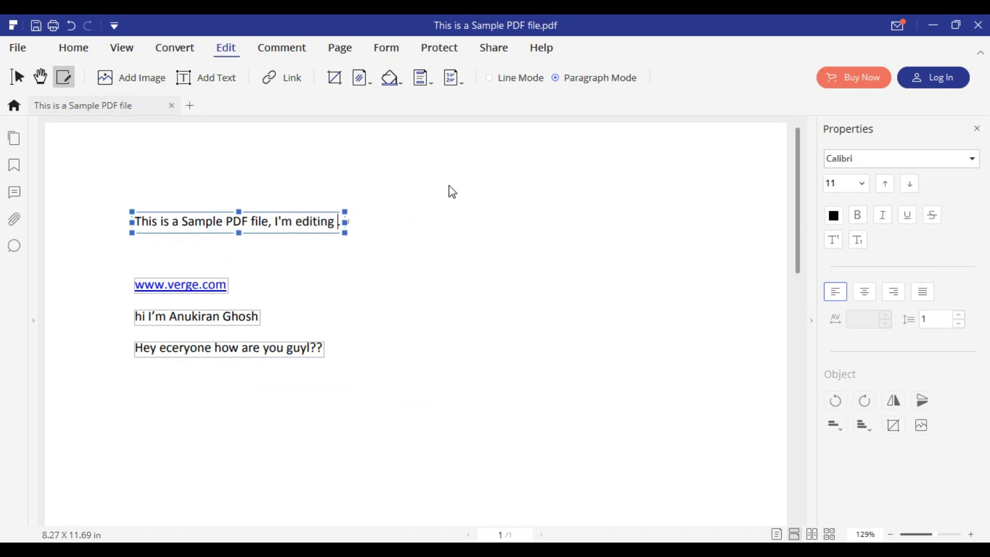
pyautogui.write('this file')
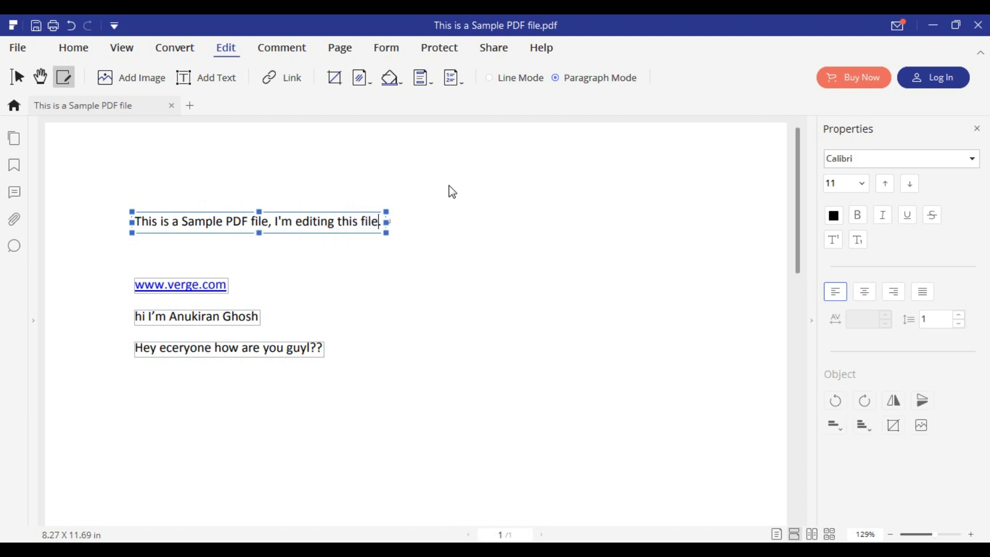
pyautogui.write(' no')
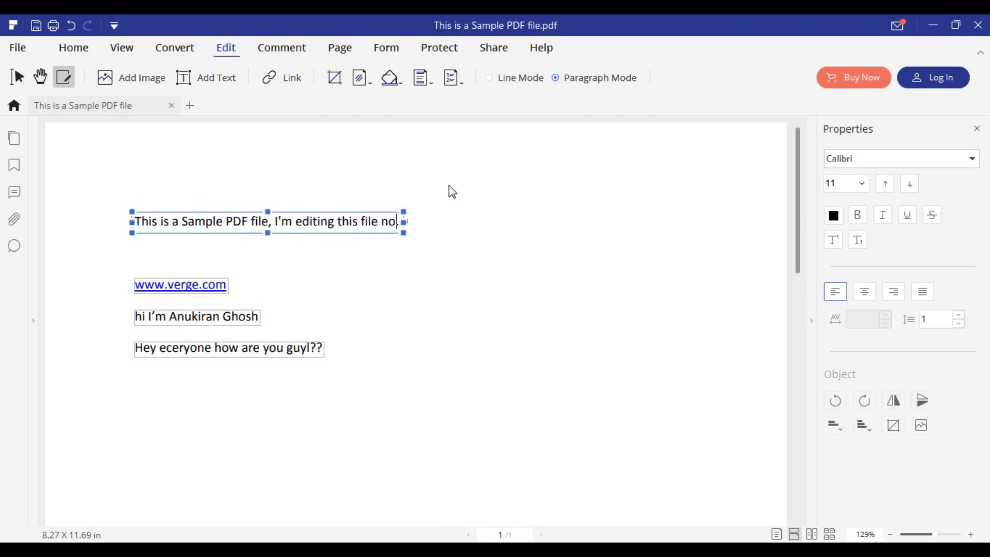
pyautogui.write('w.')
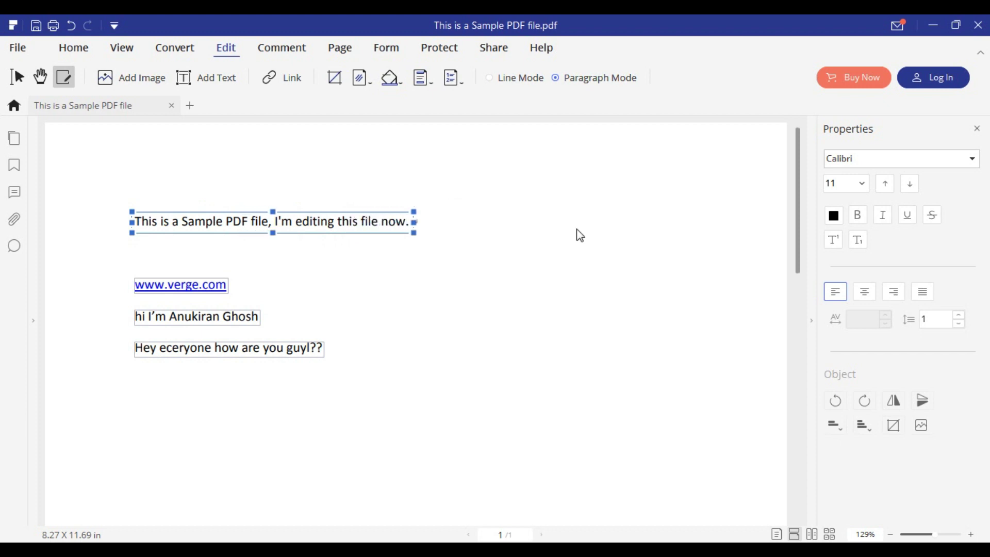
pyautogui.click(228, 285)
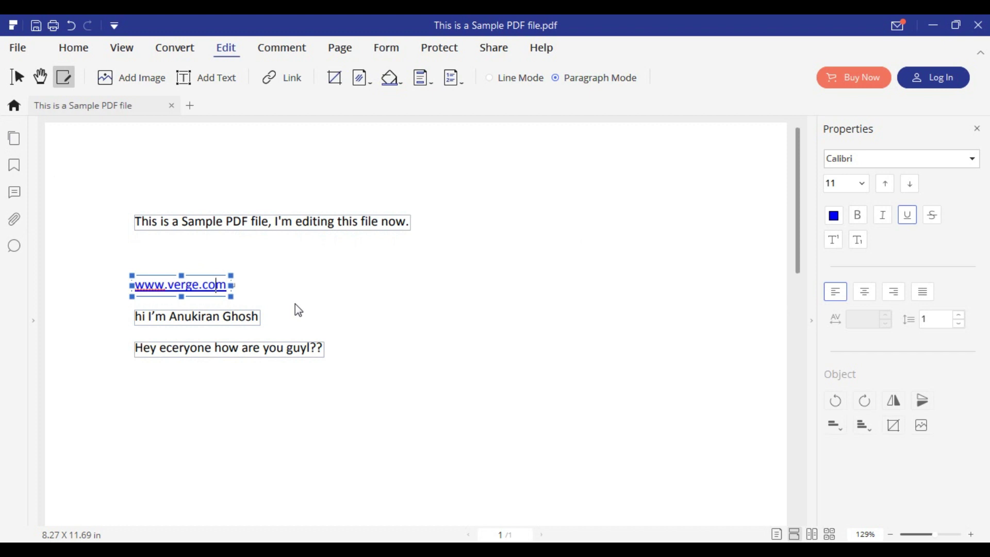
pyautogui.press('Left')
pyautogui.press('Left')
pyautogui.press('Left')
pyautogui.press('Left')
pyautogui.press('BackSpace')
pyautogui.press('BackSpace')
pyautogui.press('BackSpace')
pyautogui.press('BackSpace')
pyautogui.press('BackSpace')
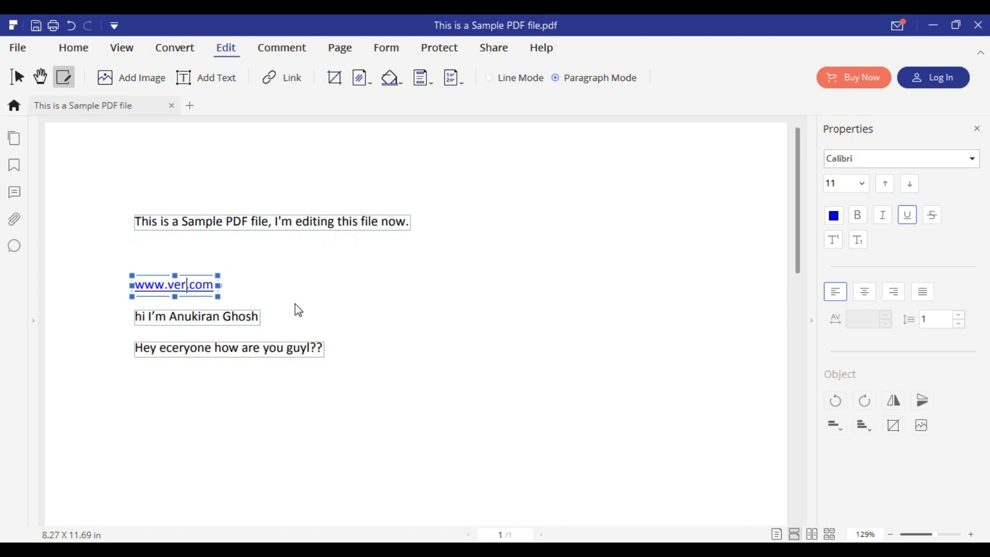
pyautogui.write('thestu')
pyautogui.write('dentsci')
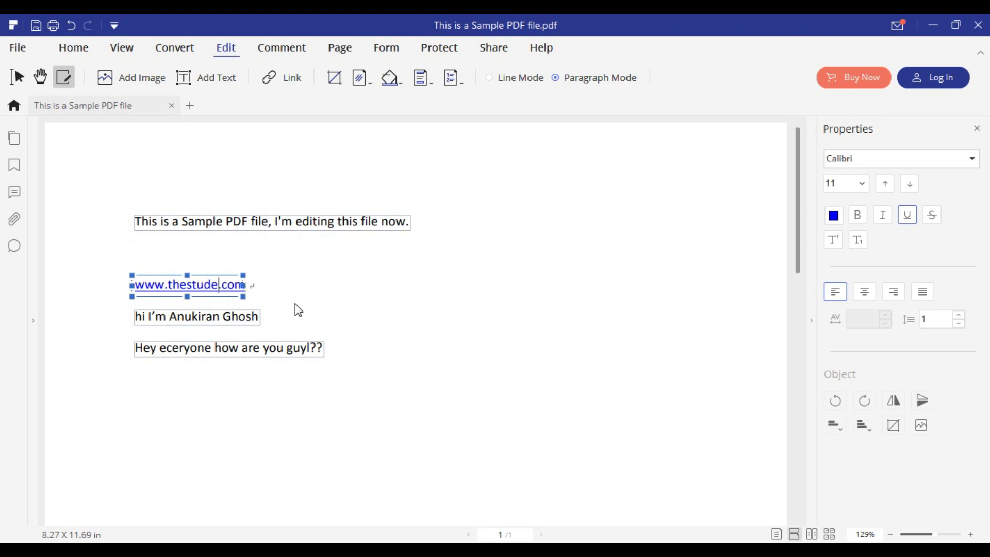
pyautogui.write('rcle.co')
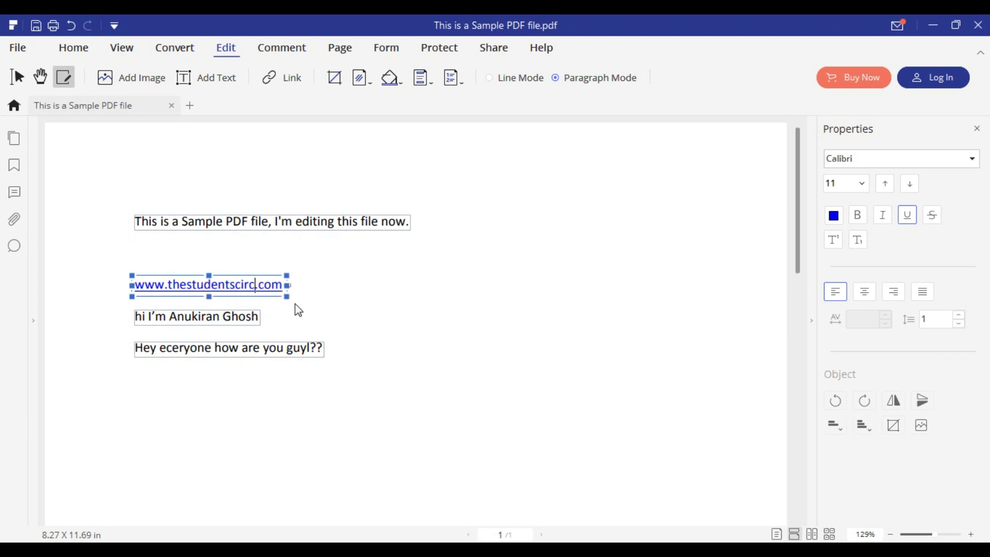
pyautogui.write('m')
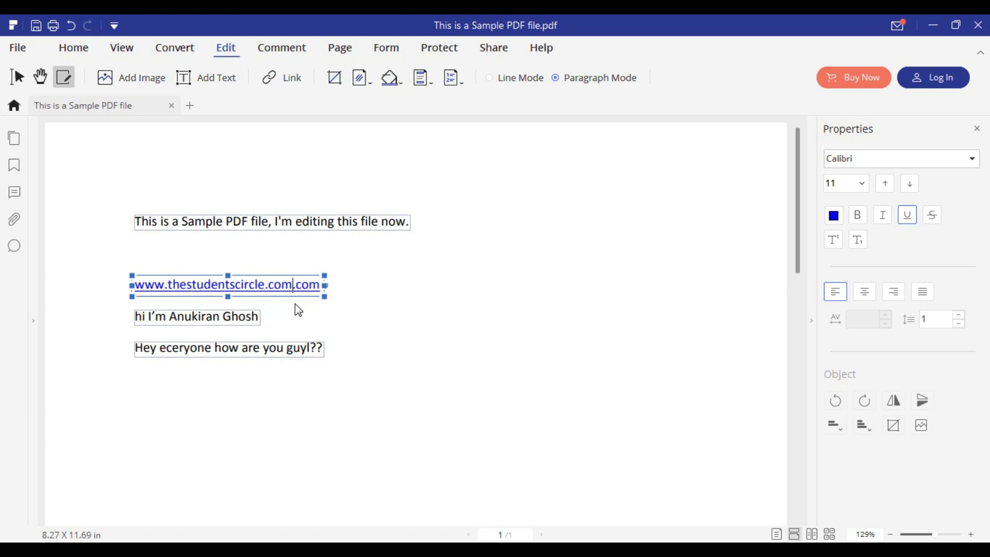
pyautogui.press('BackSpace')
pyautogui.press('BackSpace')
pyautogui.press('BackSpace')
pyautogui.press('BackSpace')
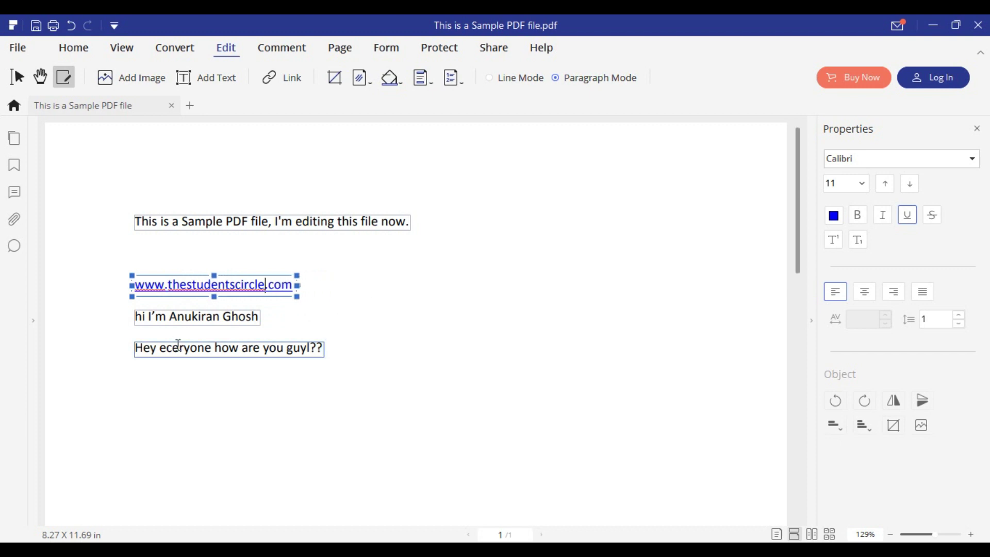
# Capitalise the greeting line's opening "hi" to "Hi".
pyautogui.click(148, 319)
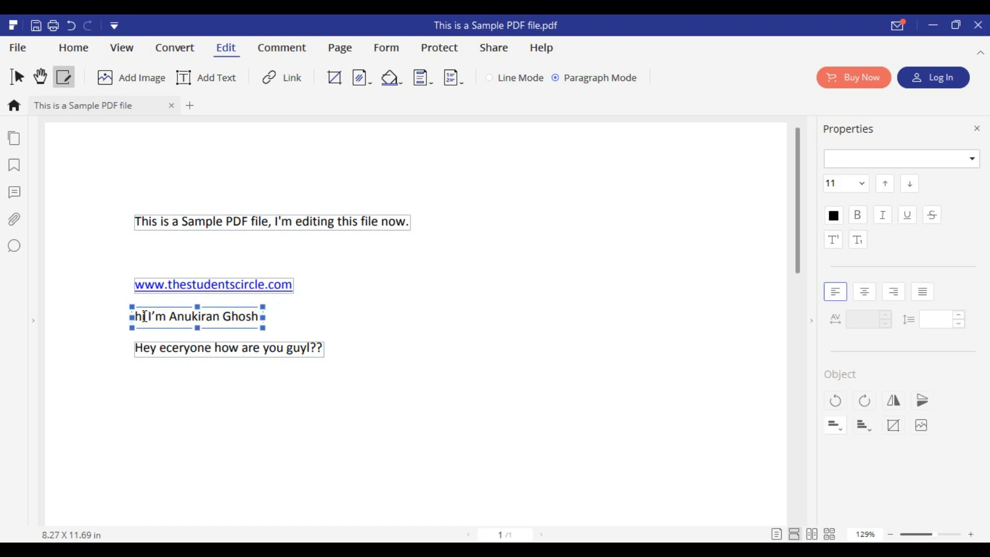
pyautogui.press('BackSpace')
pyautogui.write('H')
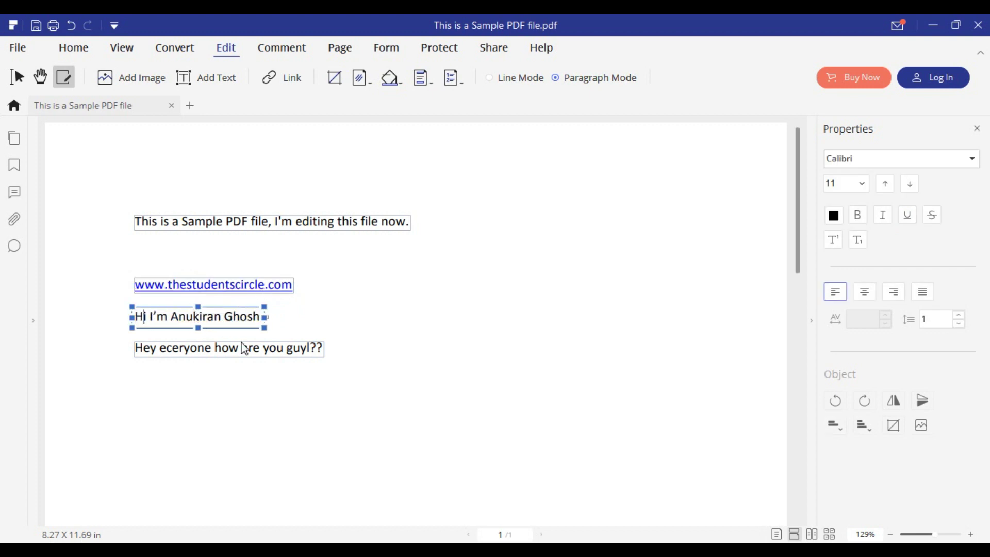
# Correct the typos in the last line, fixing "eceryone" to "everyone".
pyautogui.click(172, 349)
pyautogui.press('Delete')
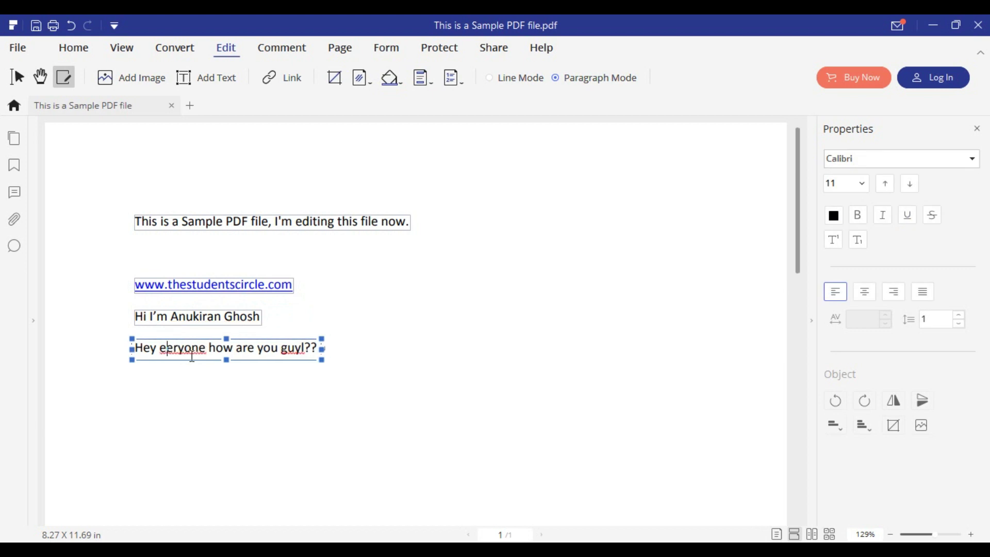
pyautogui.write('v')
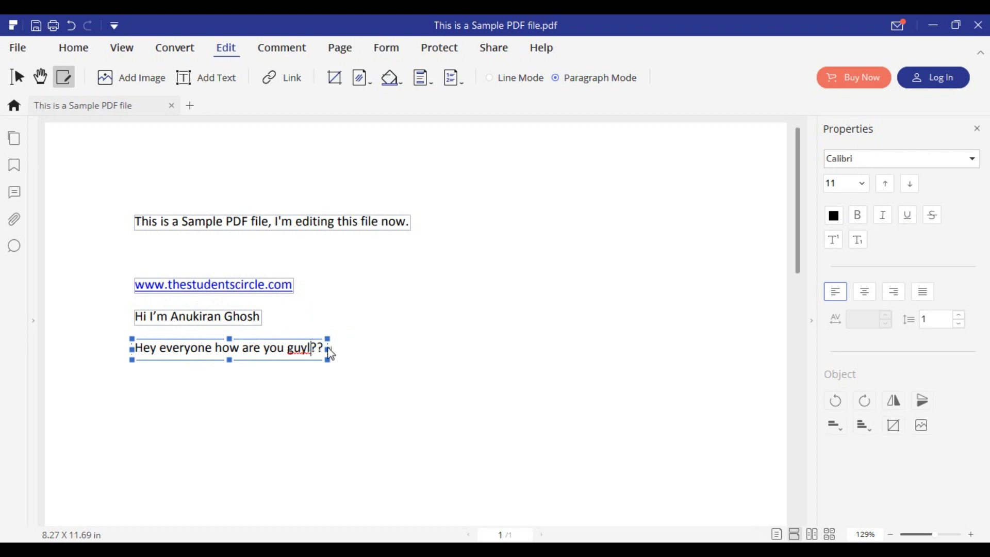
pyautogui.write('s')
# Deselect the text box and save the edited sample PDF, triggering the trial watermark notice.
pyautogui.click(135, 198)
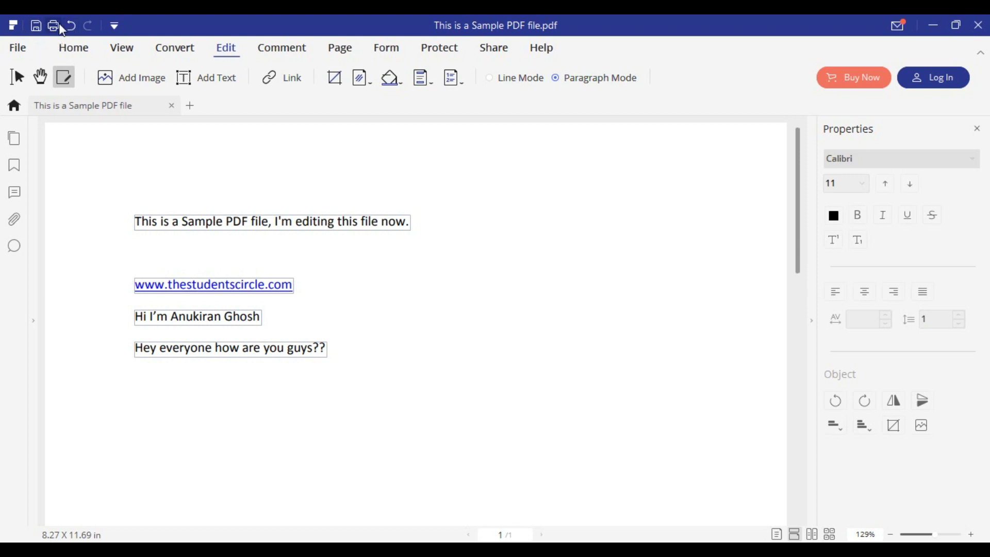
pyautogui.click(41, 30)
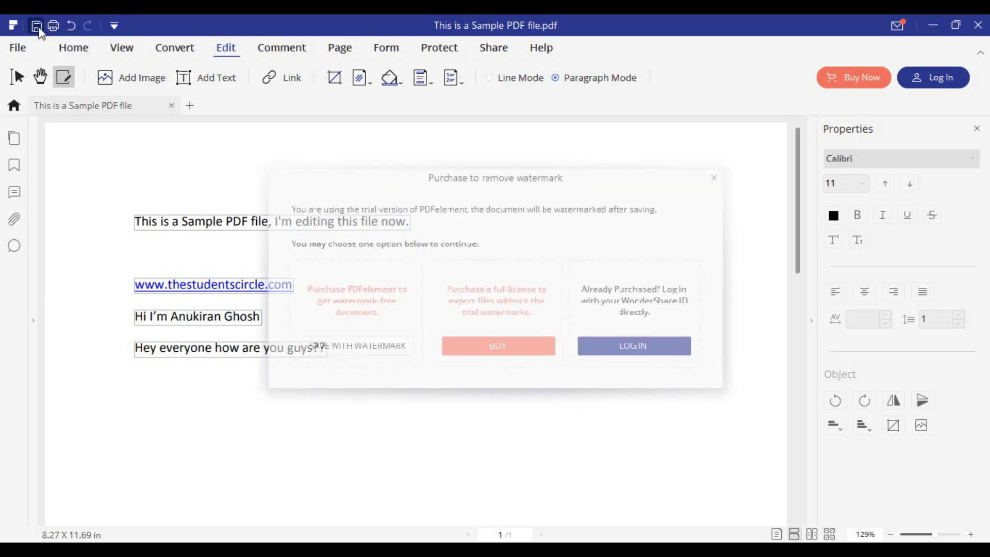